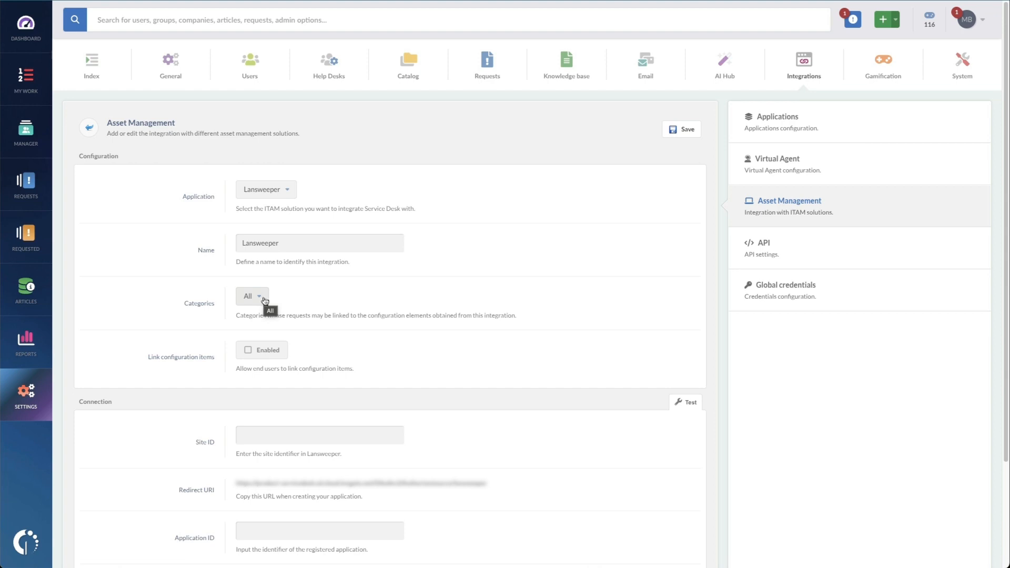
Enable both linking and searching of configuration items for end users in the Lansweeper integration
click(248, 351)
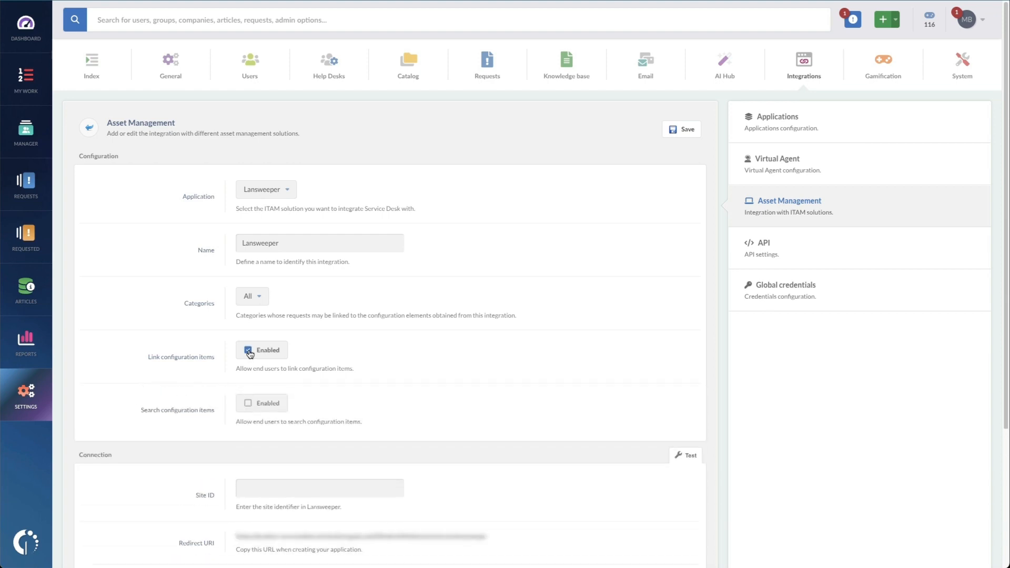
drag(248, 368, 339, 372)
click(338, 372)
click(248, 403)
Copy the Redirect URI shown in the integration's connection settings
scroll(337, 398, down, 1)
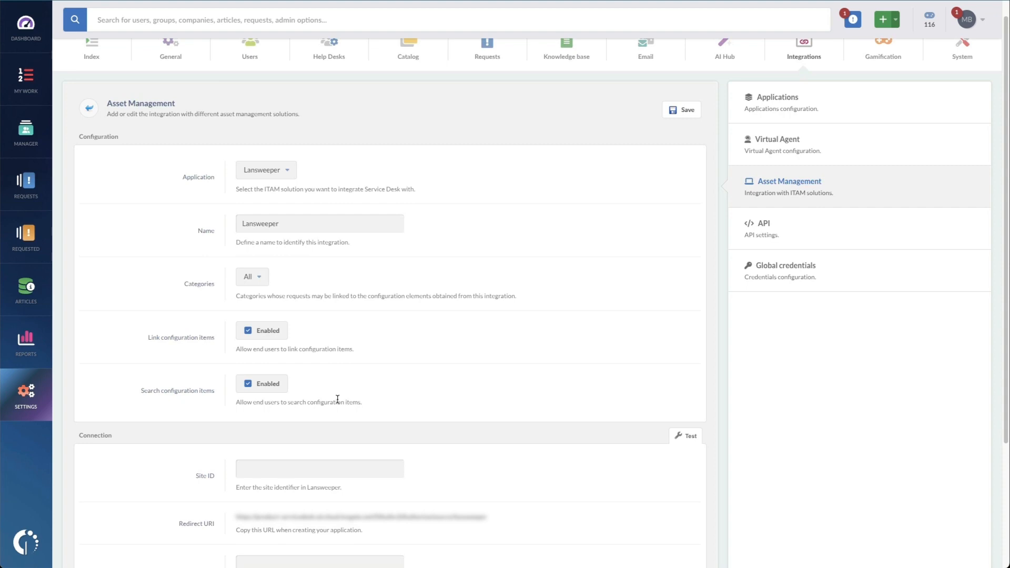
scroll(519, 352, down, 1)
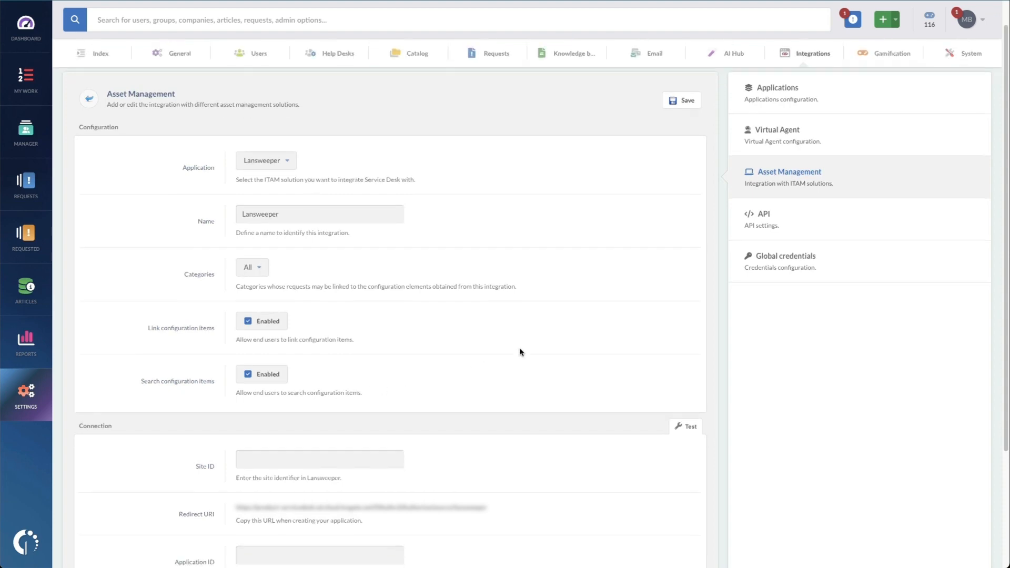
scroll(520, 349, down, 3)
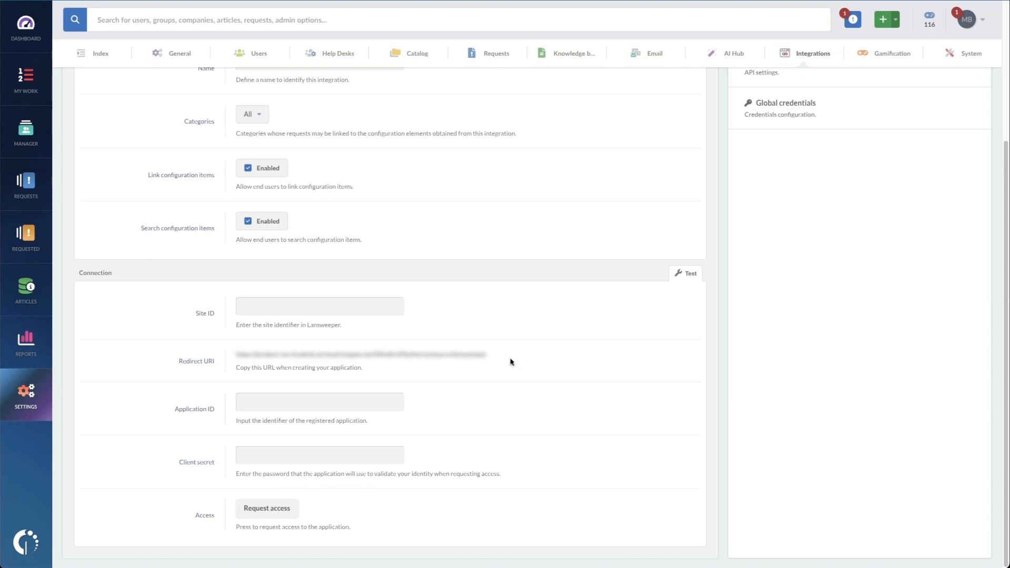
drag(497, 356, 233, 356)
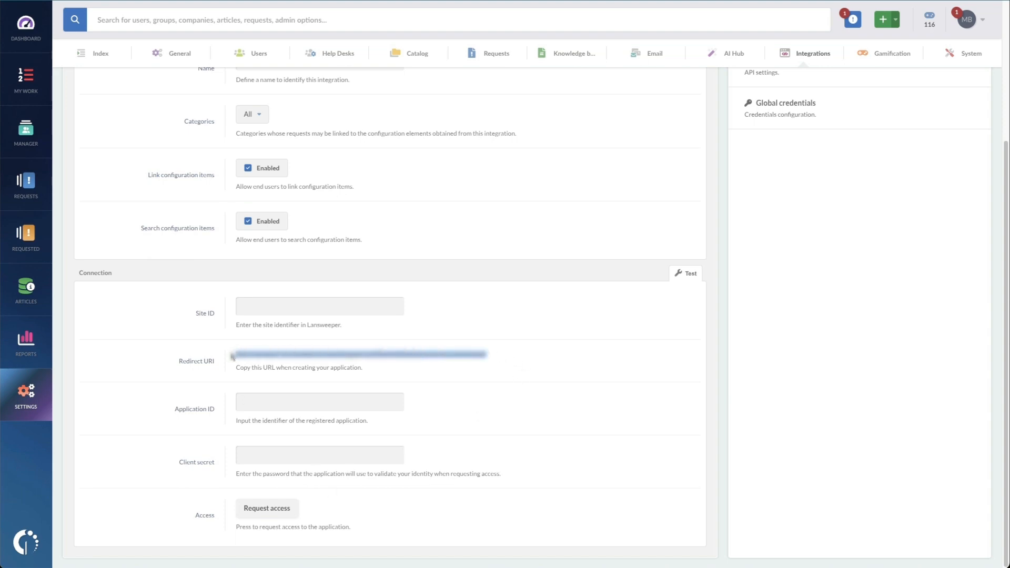
click(280, 365)
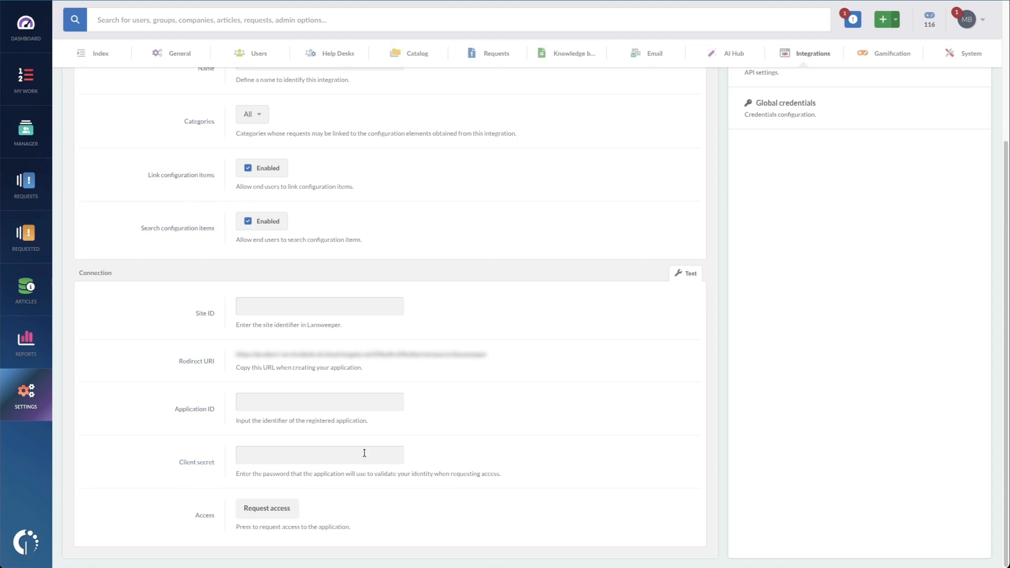
Switch to Lansweeper, open Configuration's Site settings, and copy the Site ID
key(ctrl+Tab)
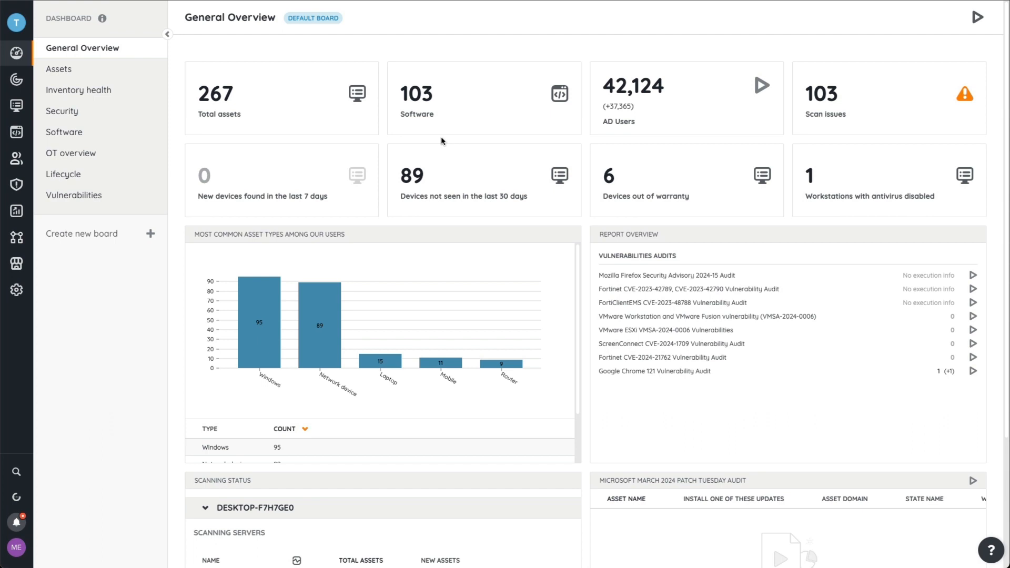
click(16, 290)
click(83, 200)
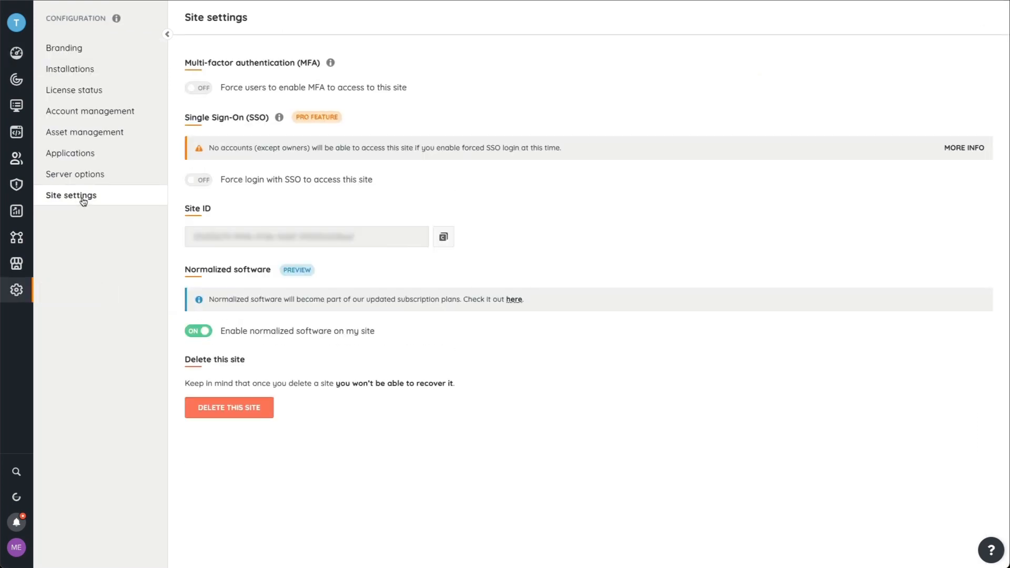
click(443, 239)
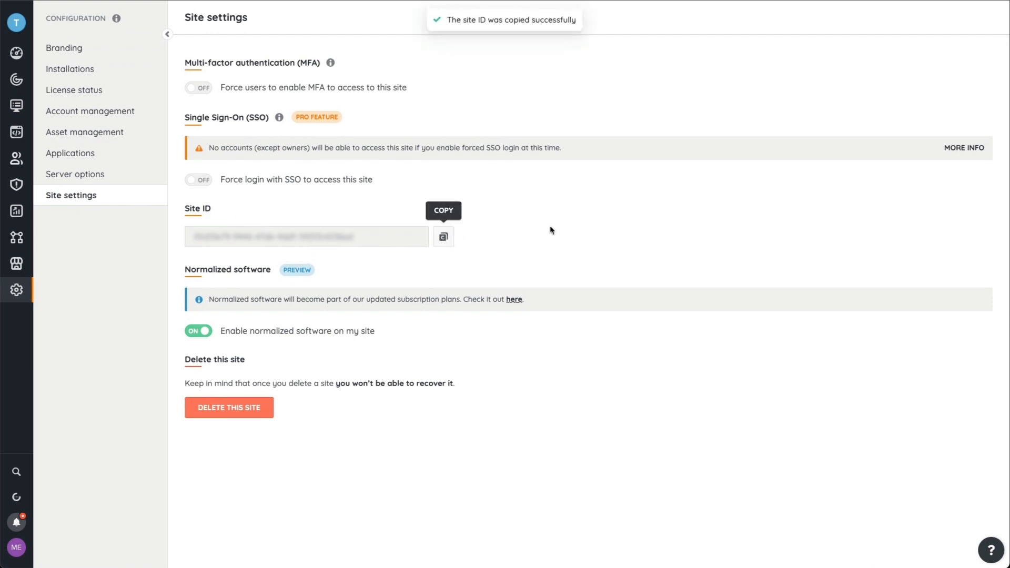
Paste the copied Site ID into the integration's Site ID field
key(ctrl+Tab)
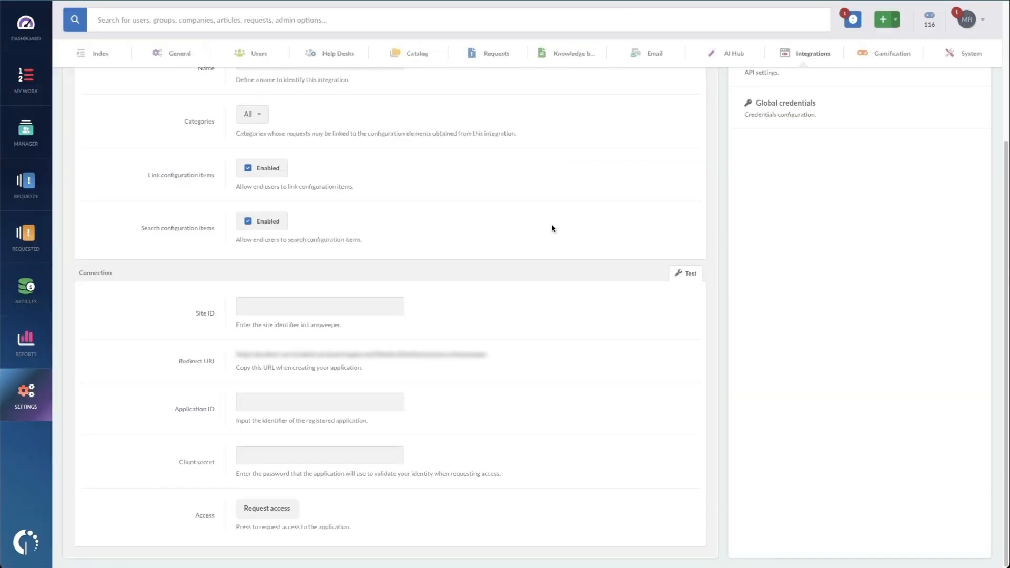
click(326, 302)
key(ctrl+v)
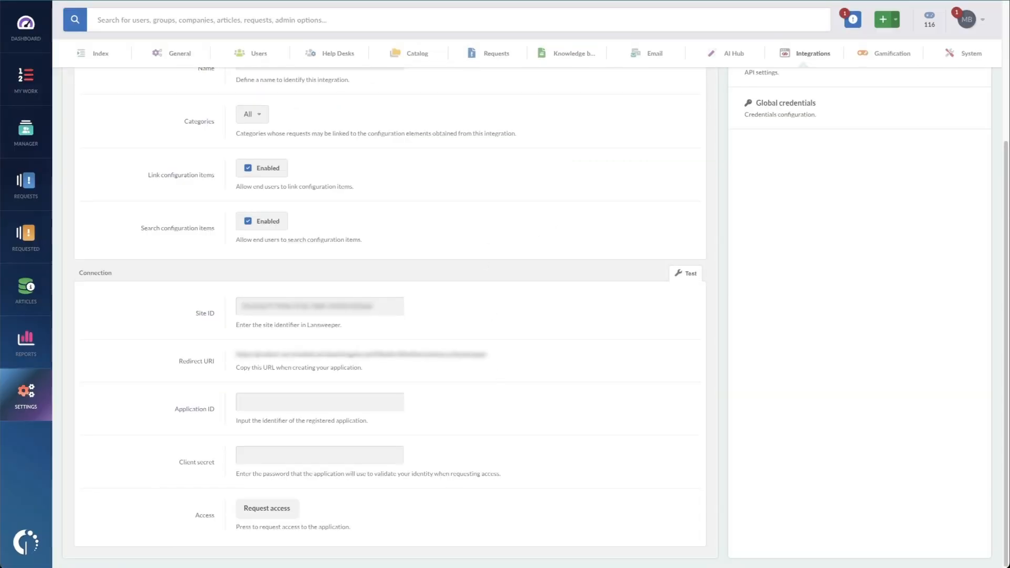
In Lansweeper's developer tools, start adding a new Cloud Application from All applications
click(463, 1)
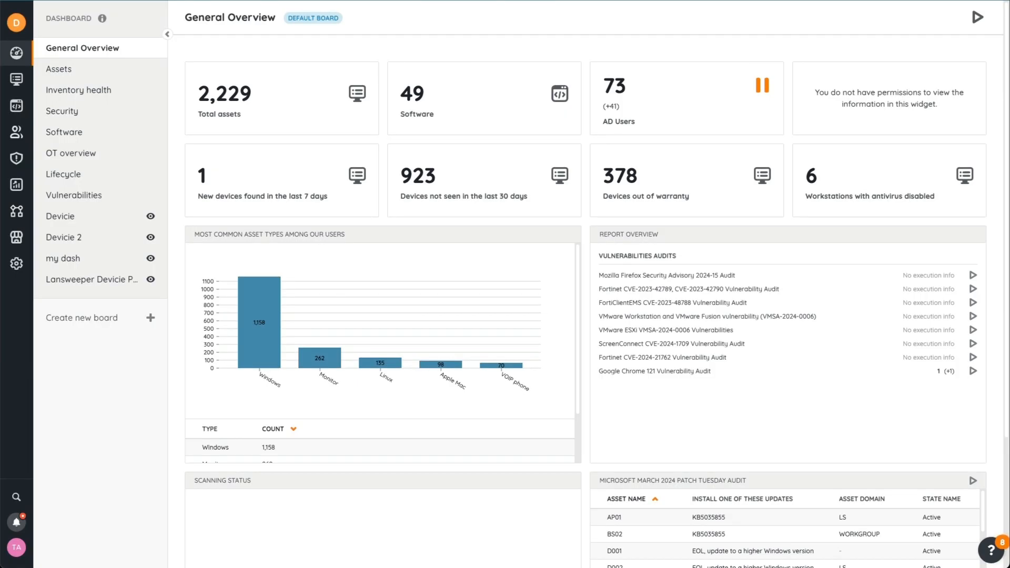
click(19, 547)
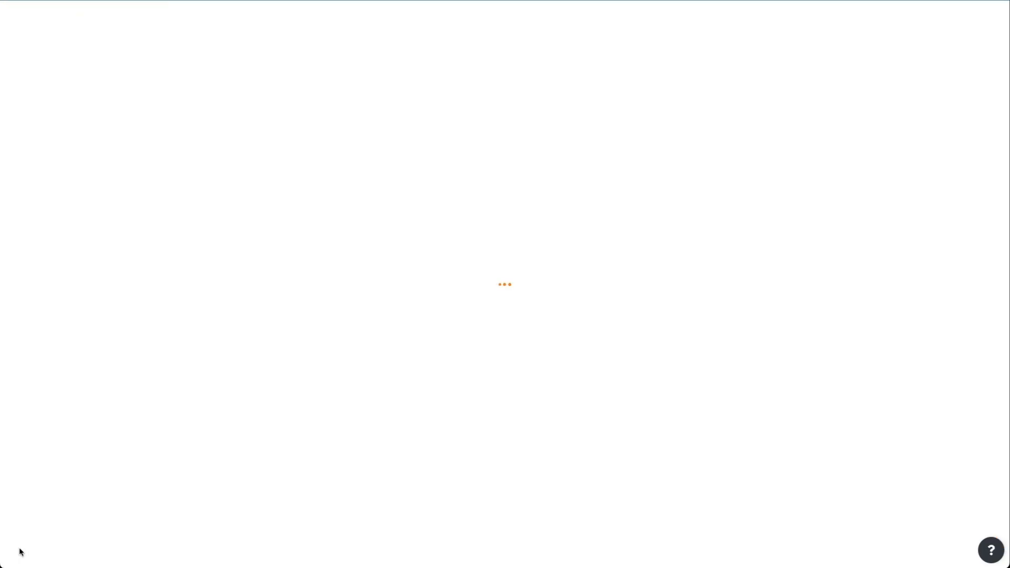
click(106, 130)
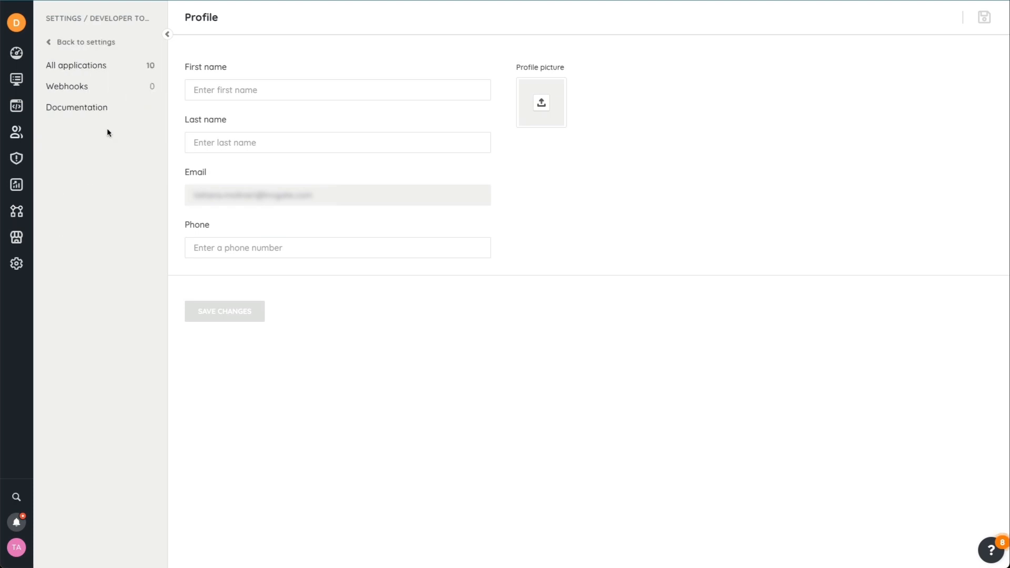
click(111, 66)
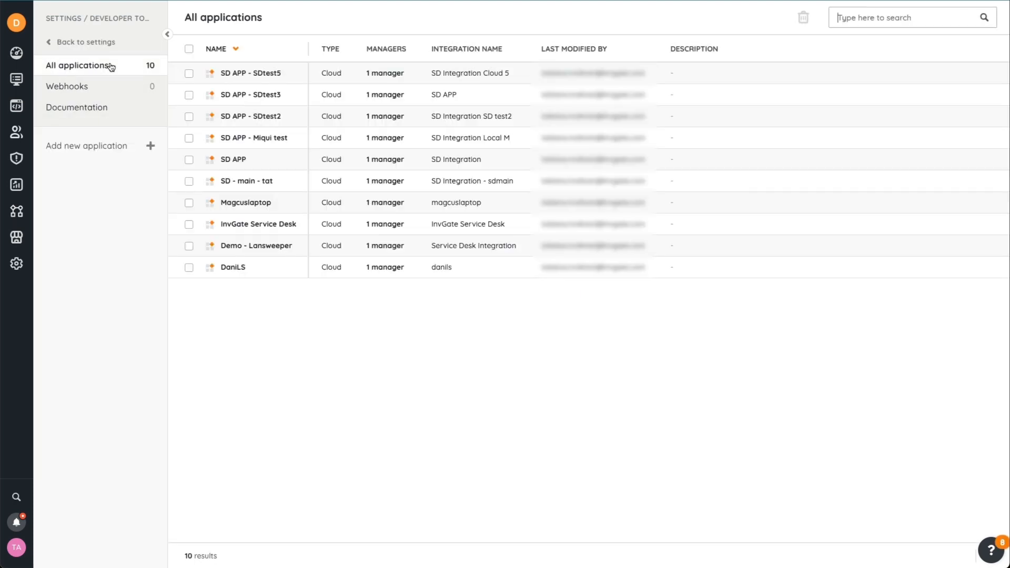
click(94, 147)
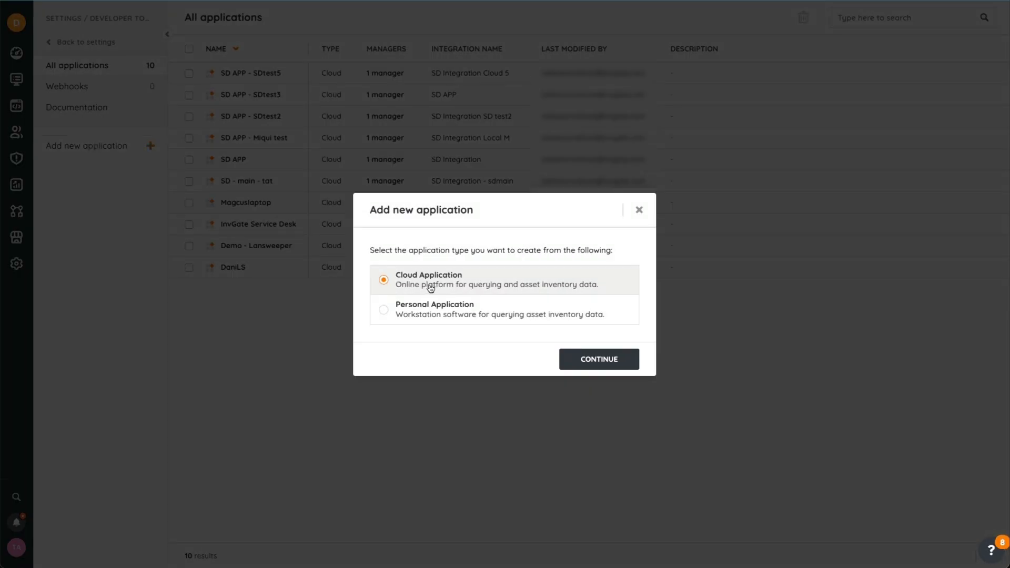
click(591, 367)
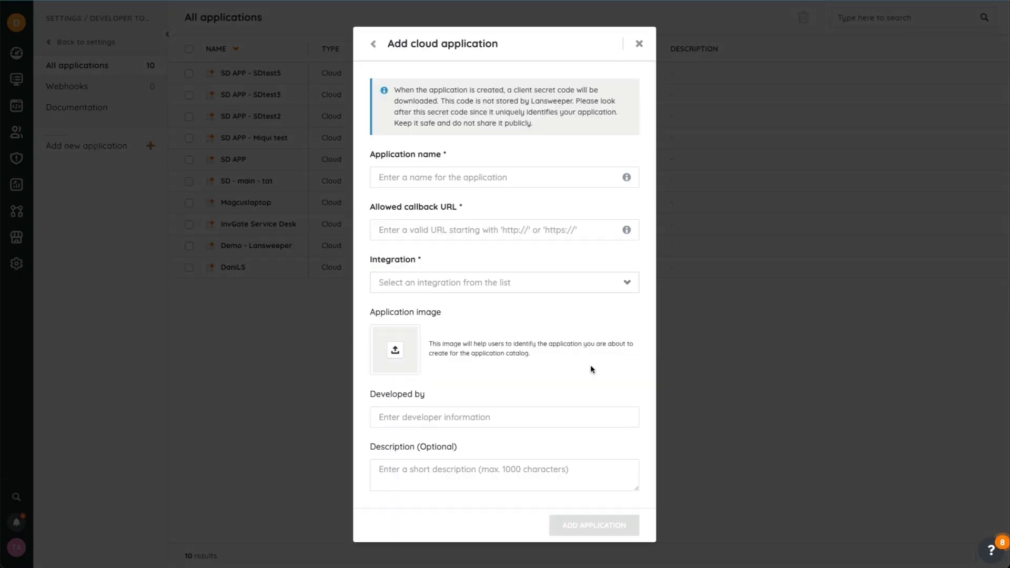
Name the application InvGate Service Desk and paste the Redirect URI as the allowed callback URL
click(553, 172)
text(Inv)
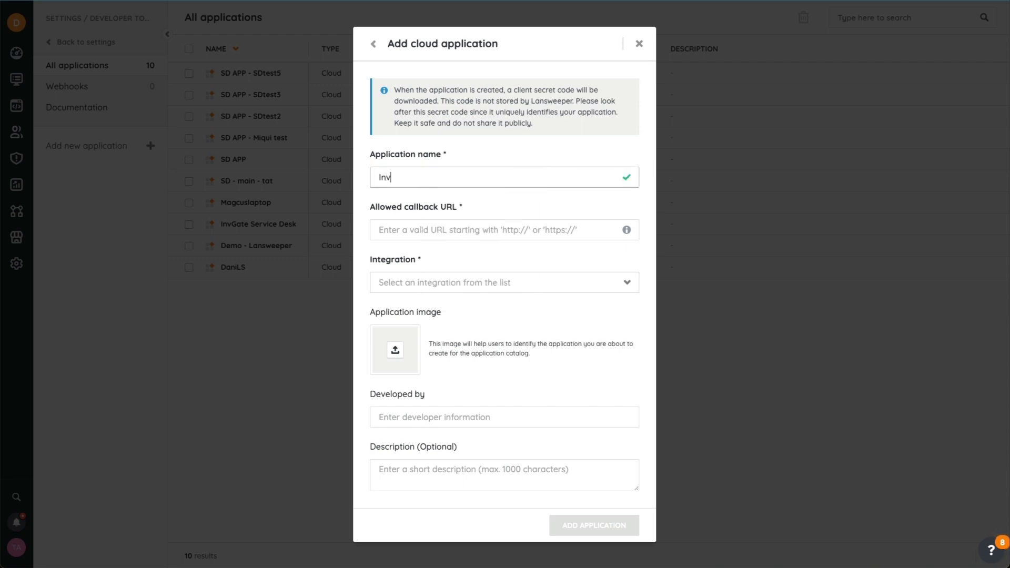
text(Gate Service Desk)
key(Tab)
key(ctrl+v)
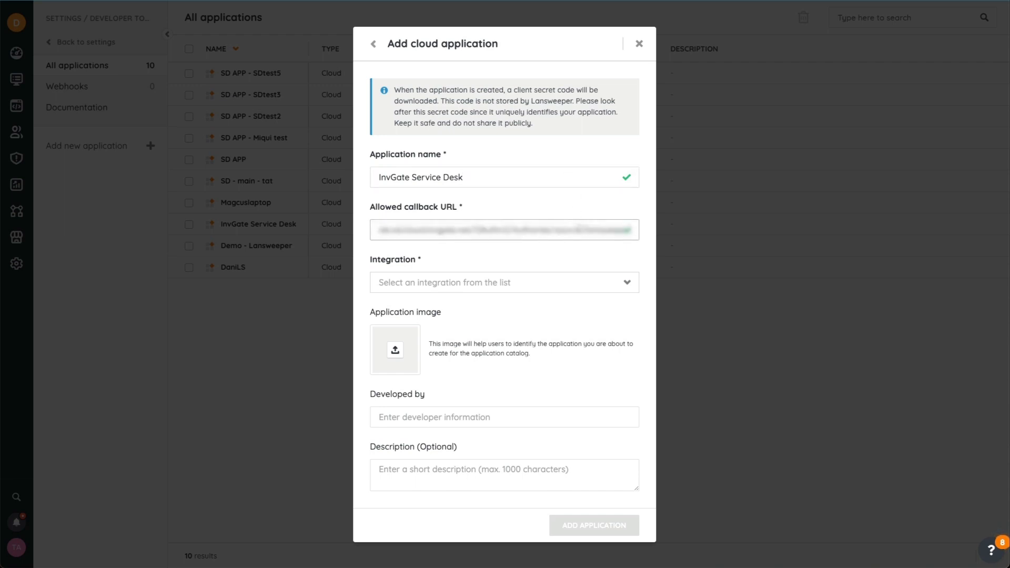
Choose InvGate Service Desk as the integration and add the application
click(534, 282)
text(Invgate)
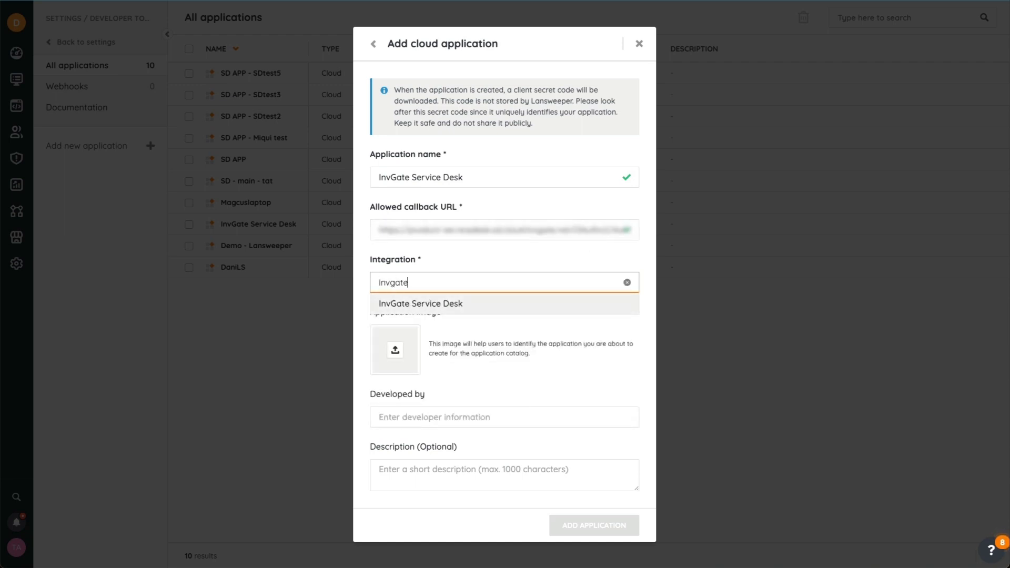
click(532, 304)
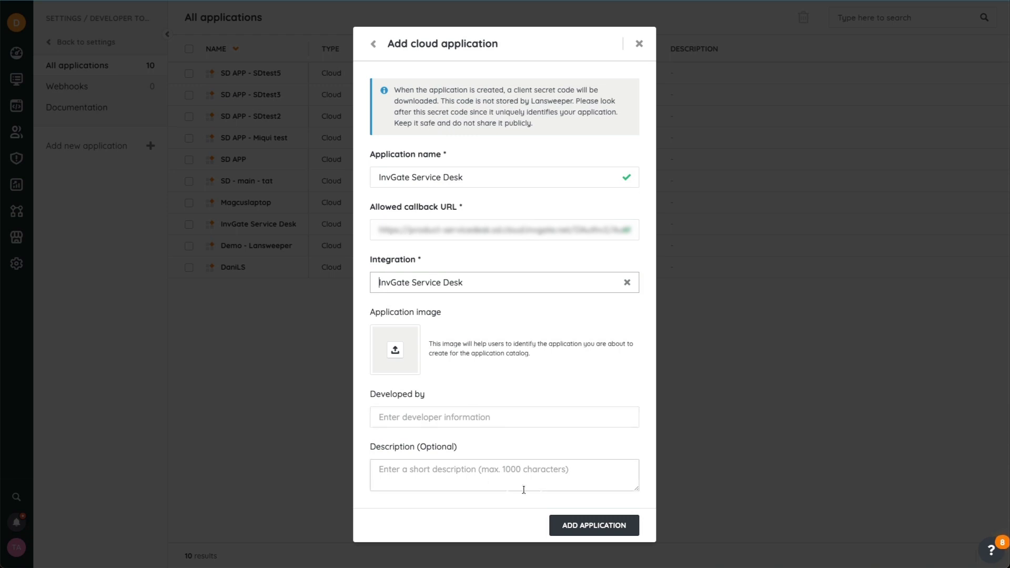
click(587, 526)
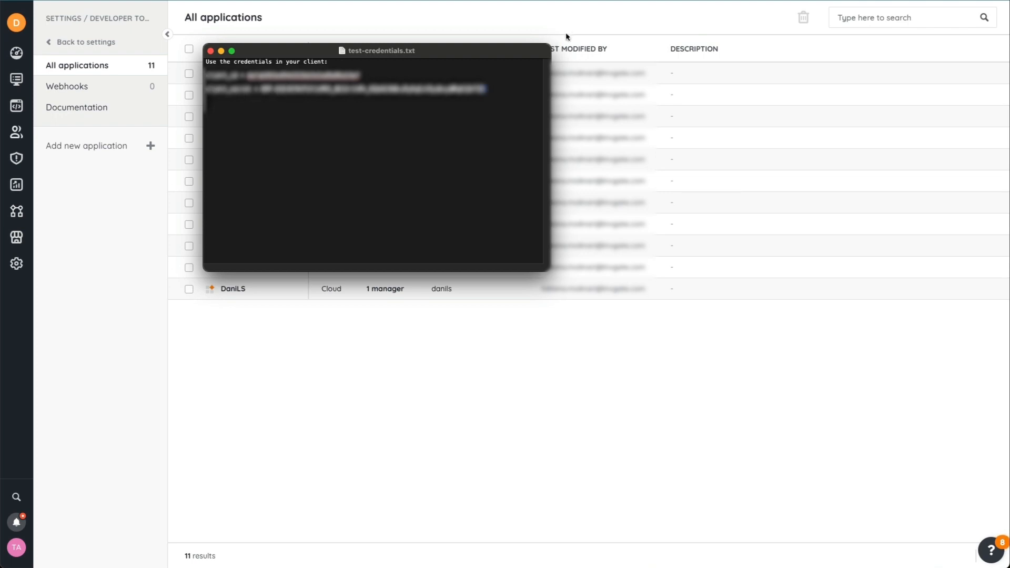
Move the downloaded credentials window aside and paste the client ID into the Application ID field
drag(479, 54, 0, 79)
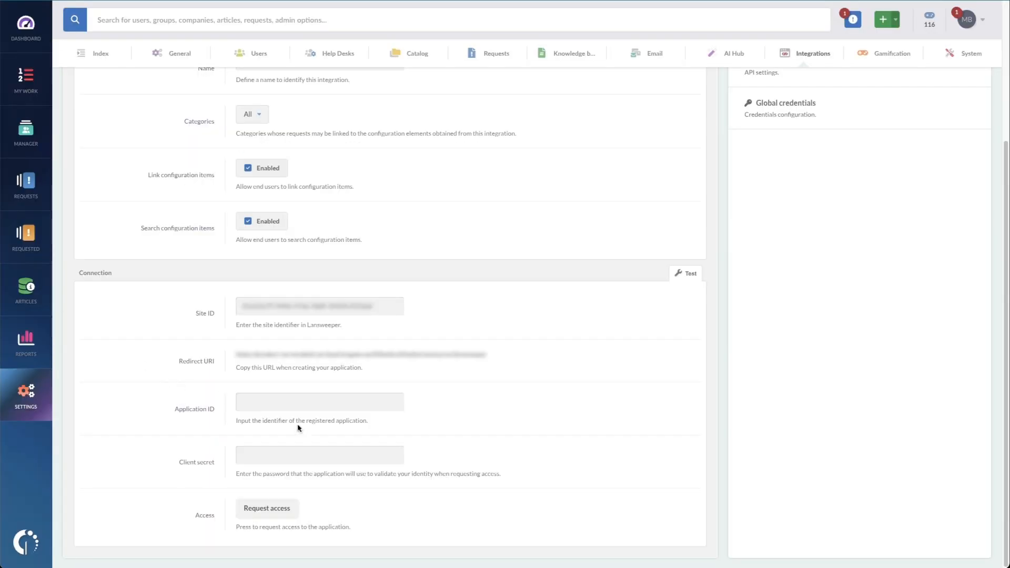
click(305, 403)
key(ctrl+v)
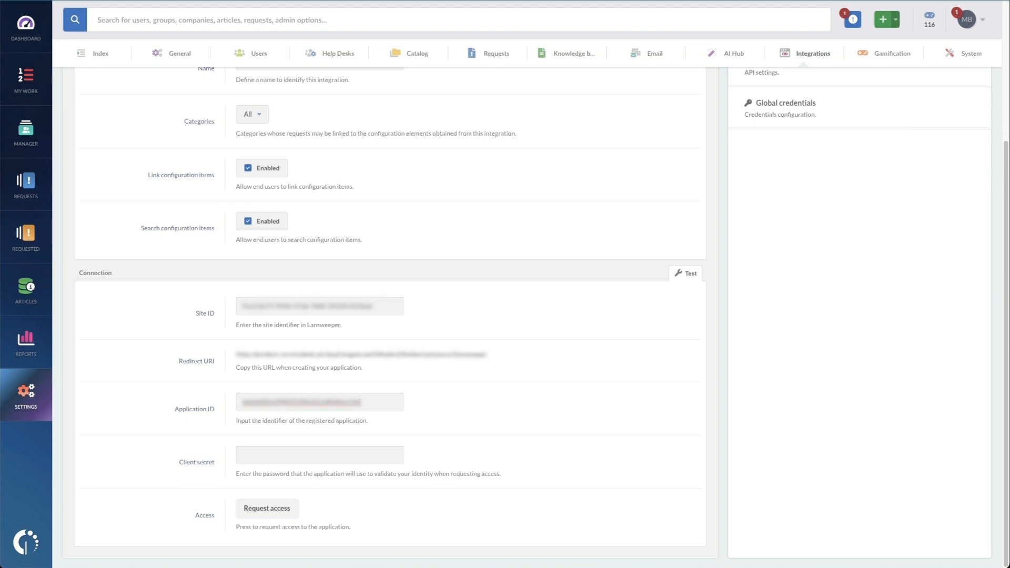
Paste the client secret into the Client secret field
click(265, 456)
key(ctrl+v)
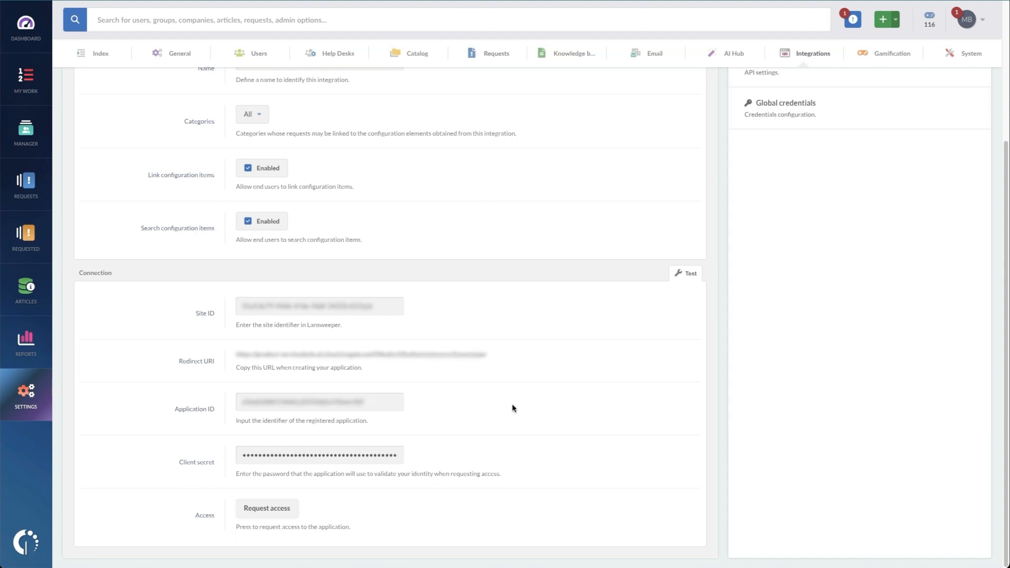
Request access and, in the Lansweeper authorization window, select all sites and allow access
click(287, 509)
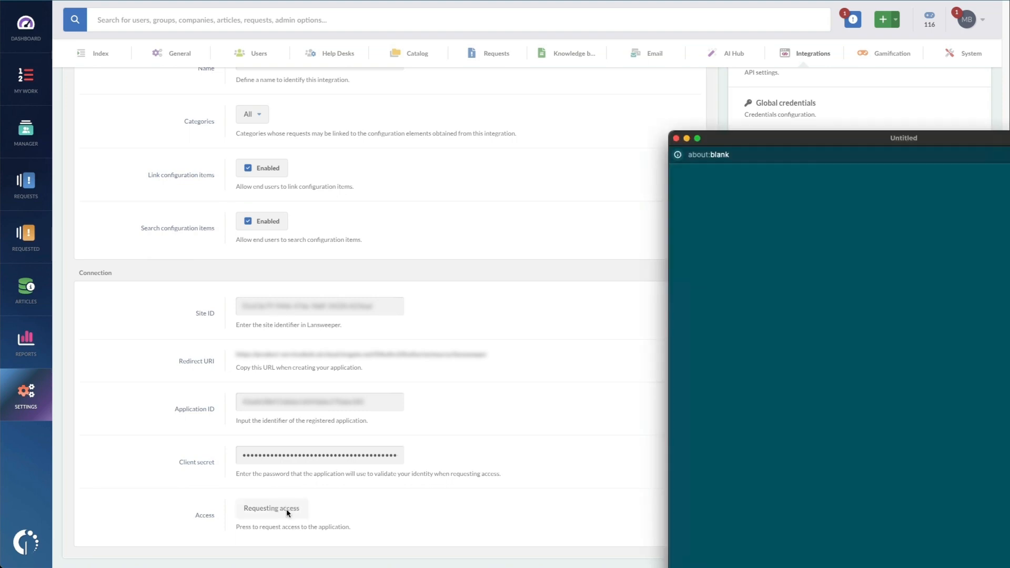
drag(841, 140, 481, 14)
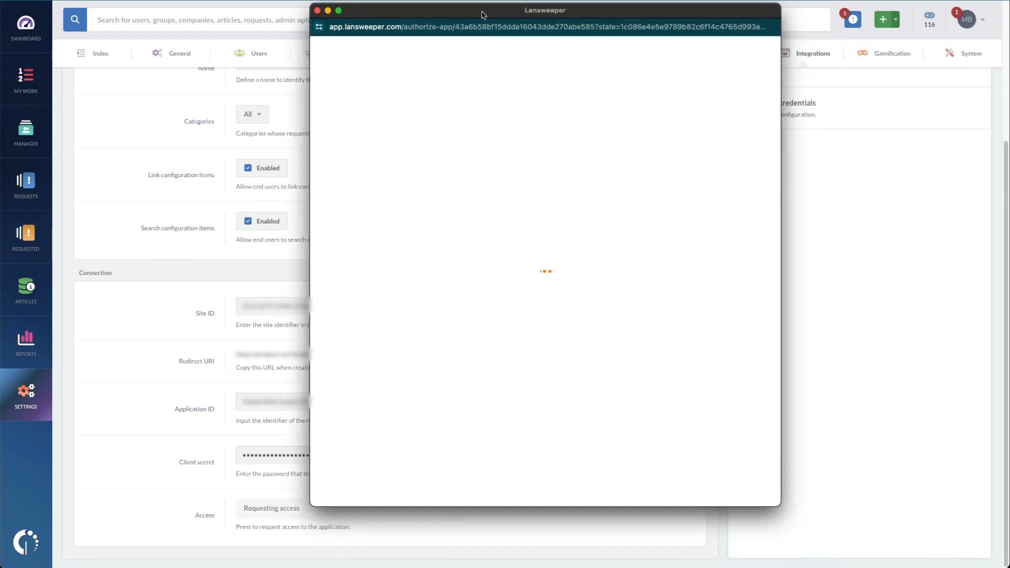
scroll(730, 374, down, 5)
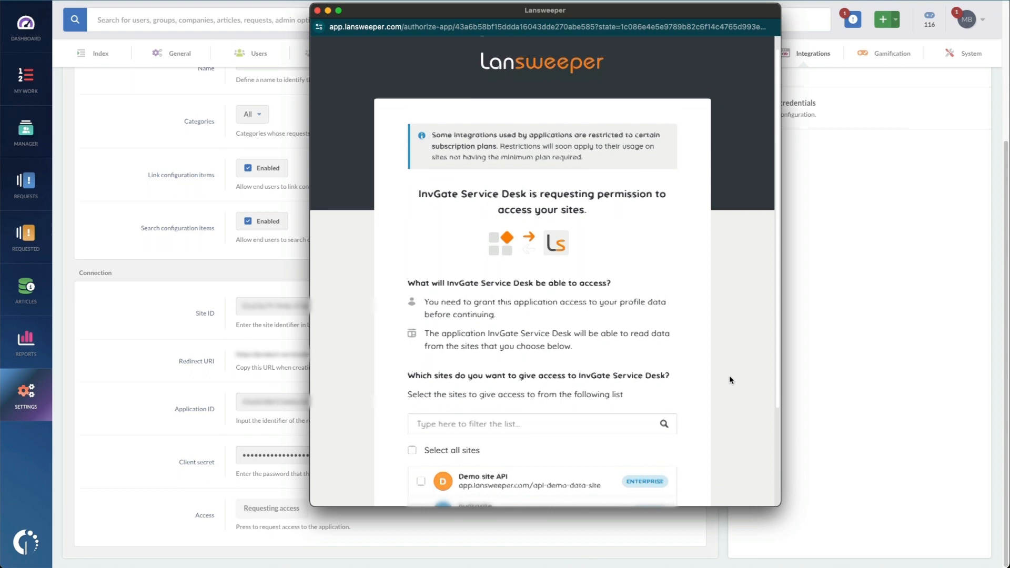
click(421, 356)
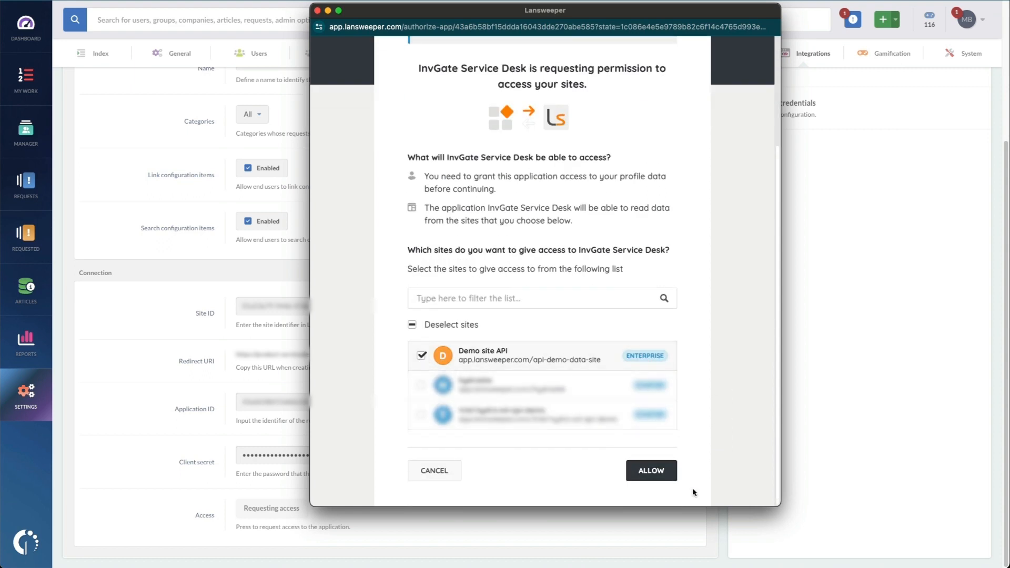
click(655, 471)
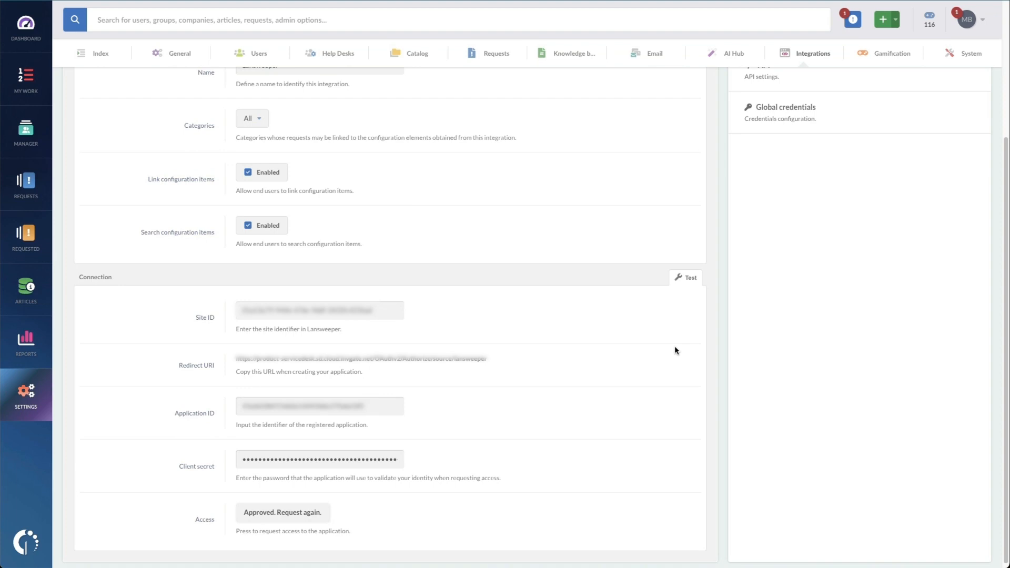
Open the request 'Some members of my team have a problem with their computers' from My Work
scroll(674, 346, up, 4)
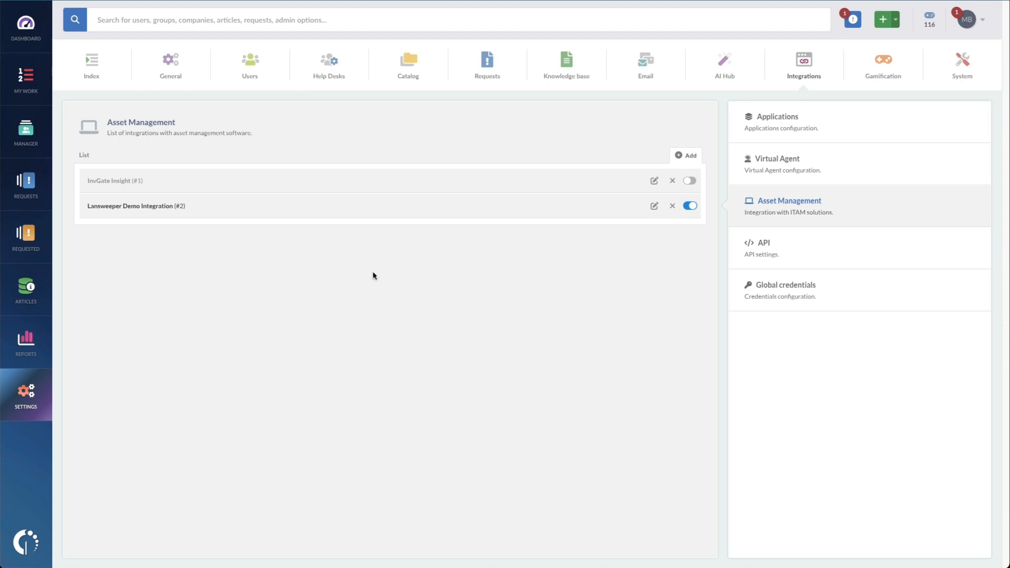
click(37, 86)
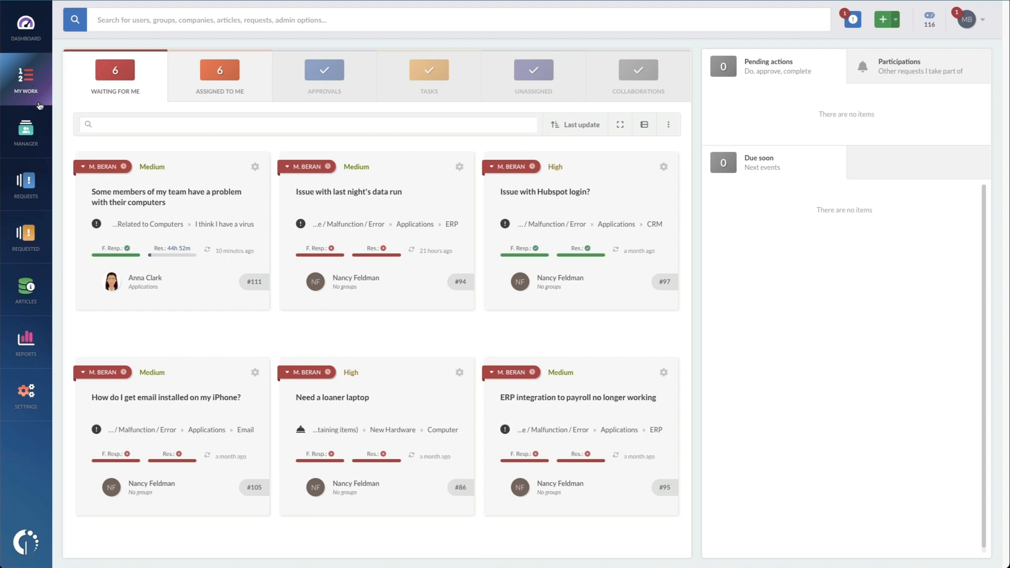
click(123, 203)
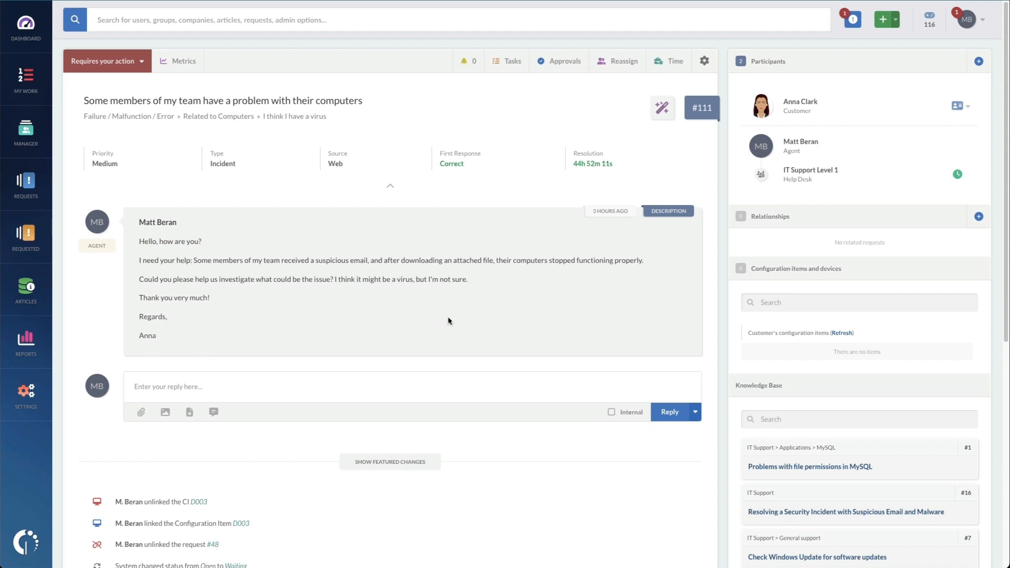
Search configuration items for D003 and link the device to the request
click(826, 302)
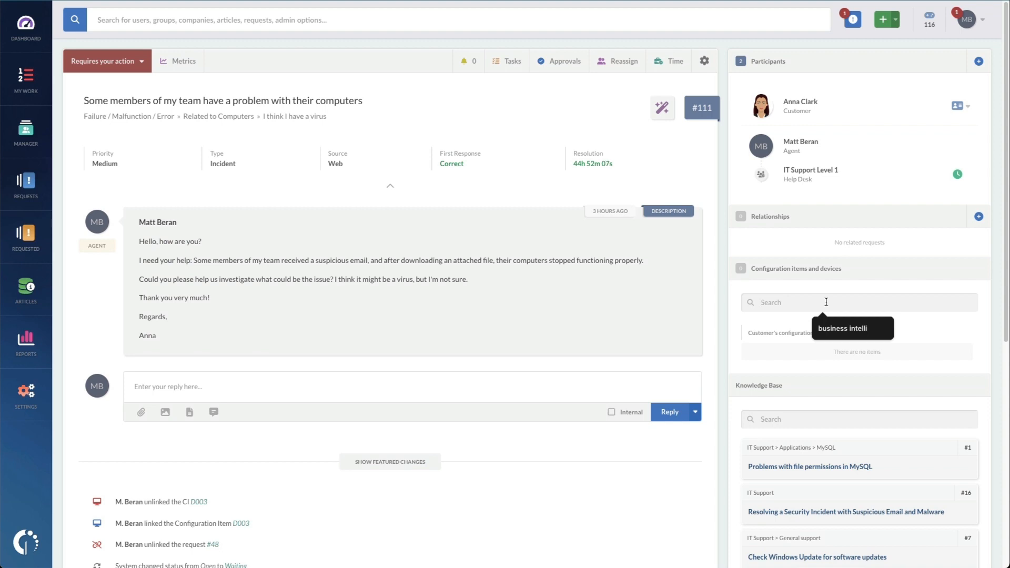
text(D003)
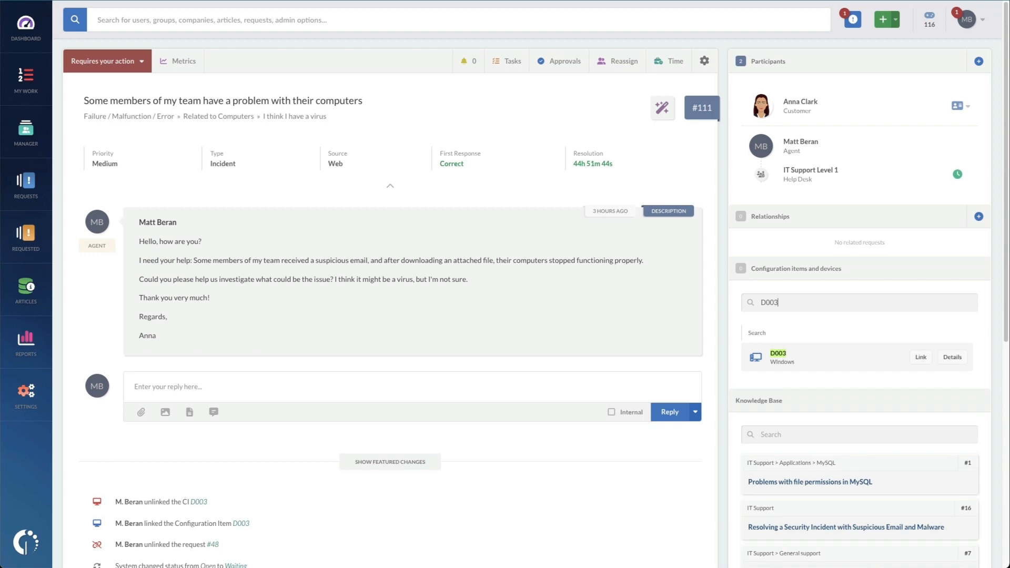
click(921, 357)
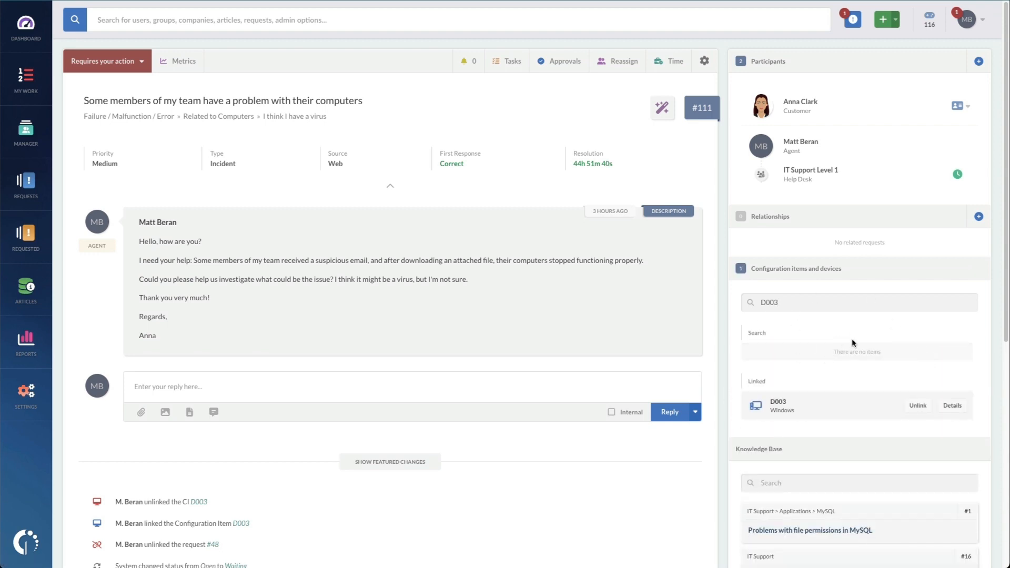
Inspect the linked D003 device's summary, hardware and network details and open it in Lansweeper
click(953, 407)
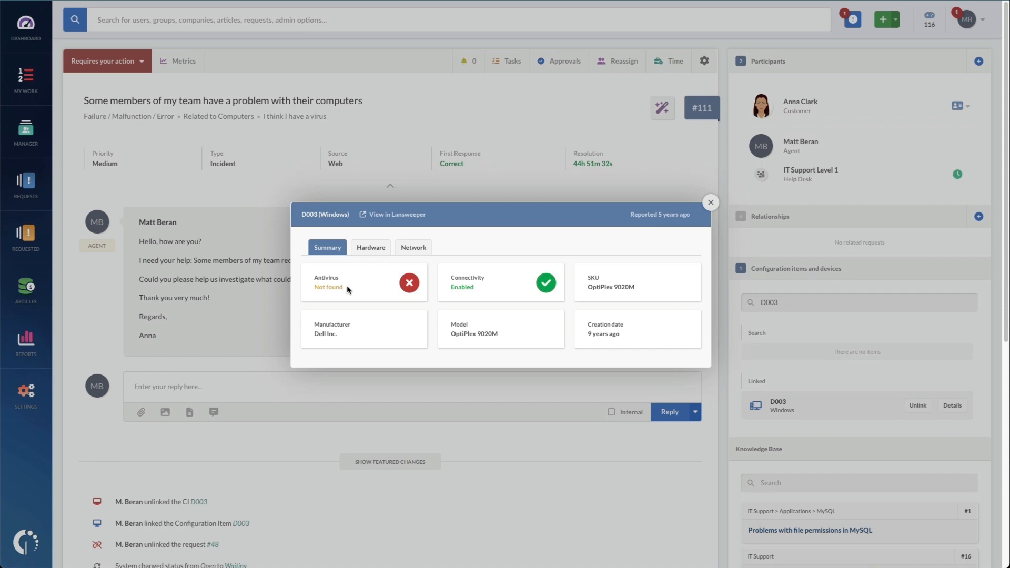
click(367, 247)
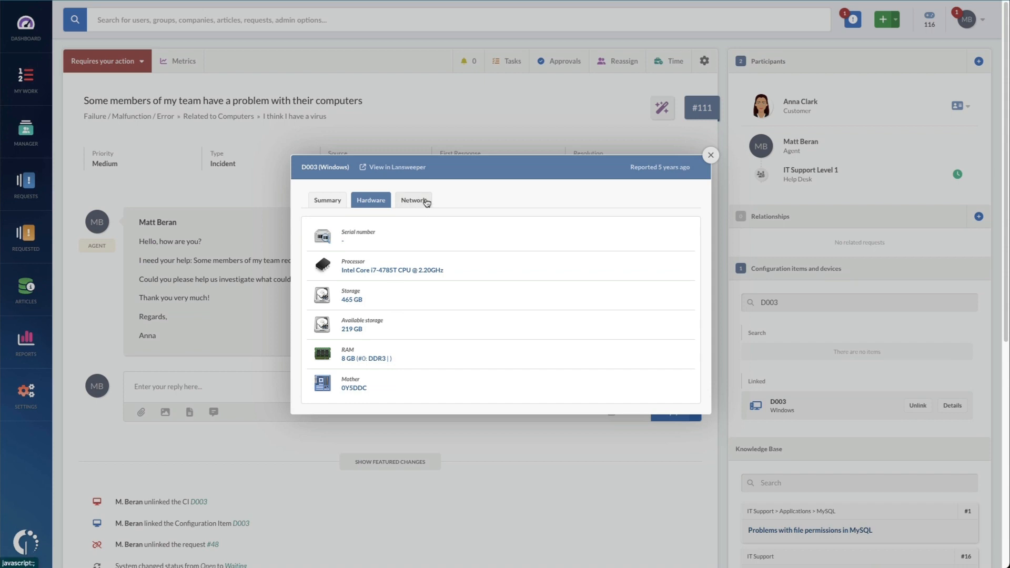
click(427, 203)
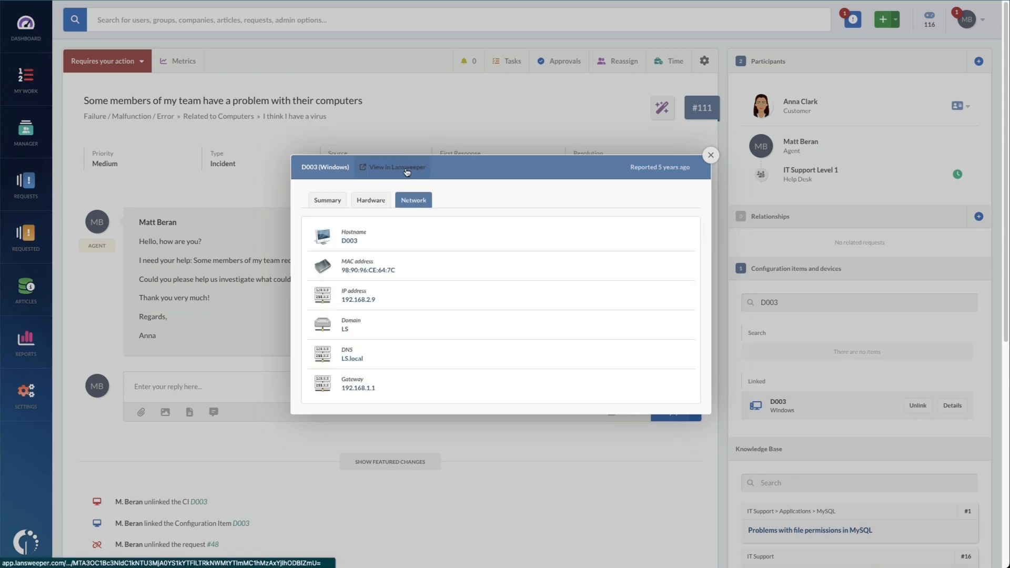
click(407, 172)
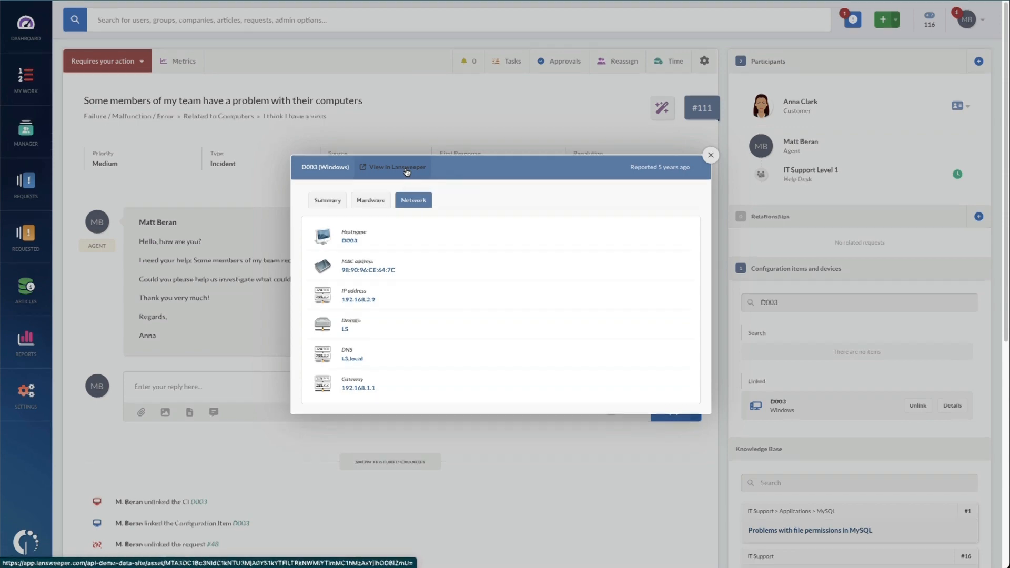